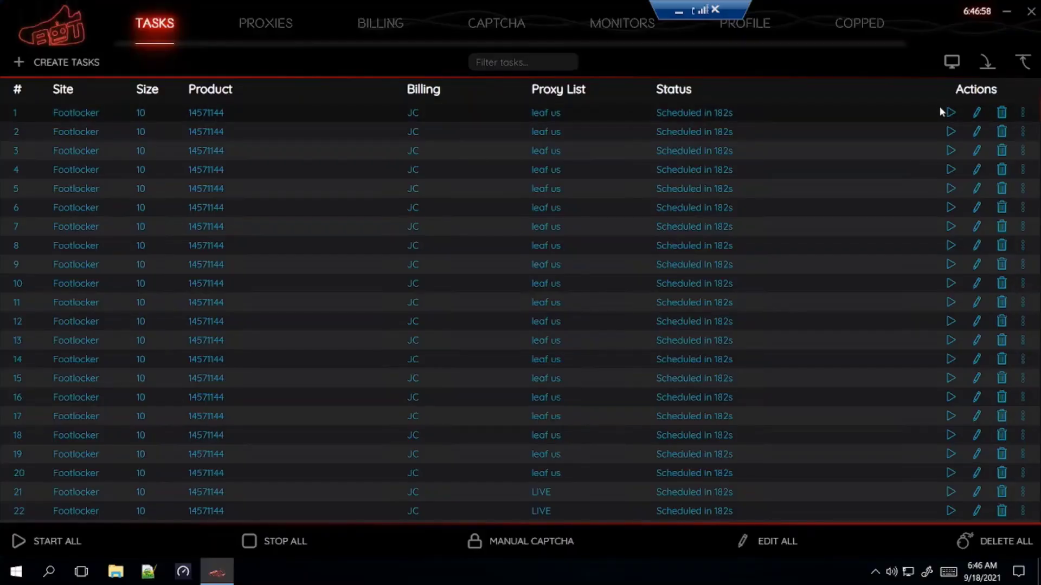
# Start Footlocker tasks 1 and 22 so they open the Jordan Retro 13 Queue-it page.
pyautogui.click(950, 113)
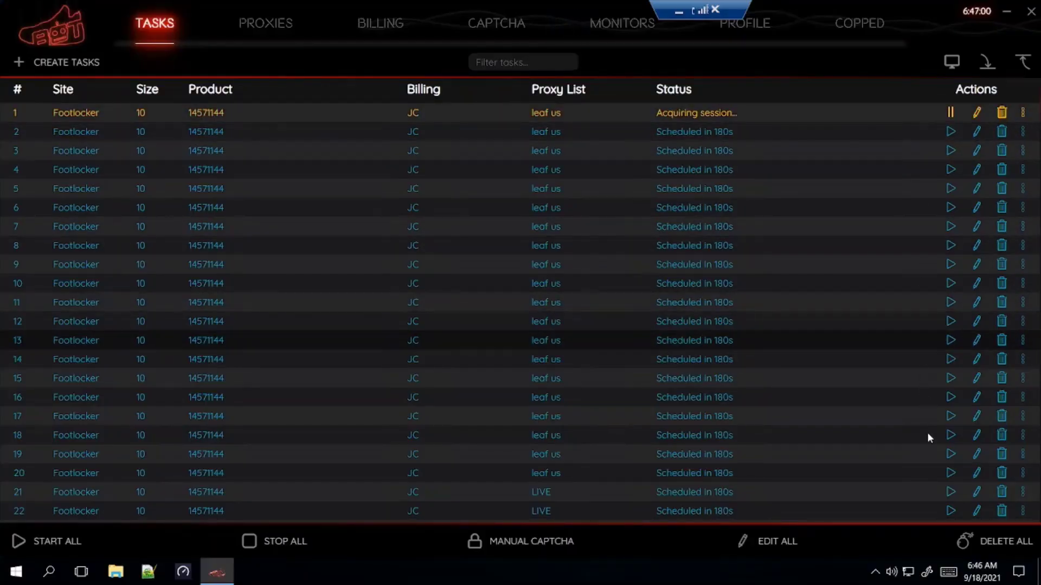
pyautogui.click(951, 510)
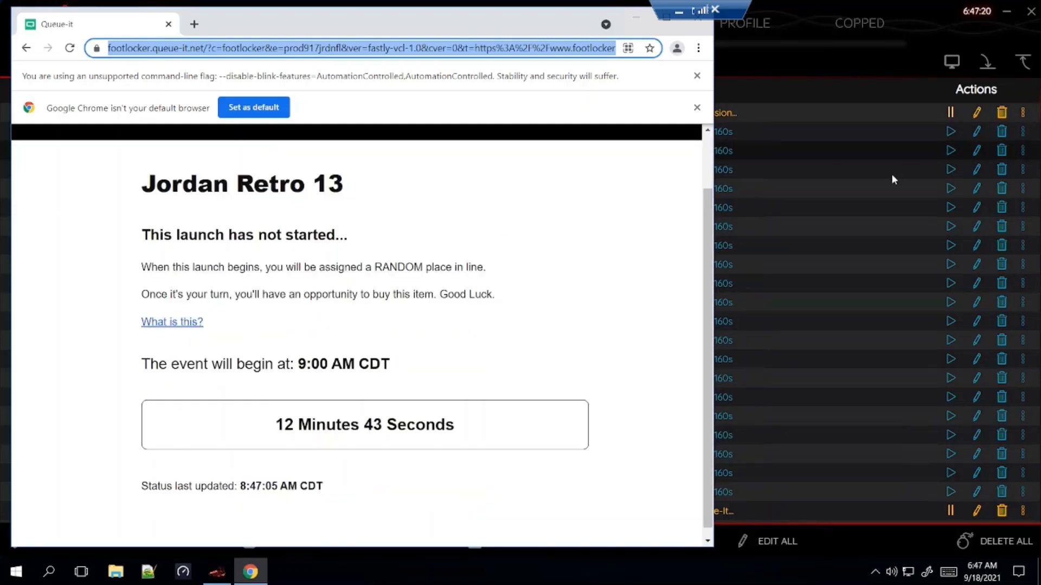
# Start Footlocker tasks 2 and 3, and task 75.
pyautogui.click(889, 174)
pyautogui.click(952, 132)
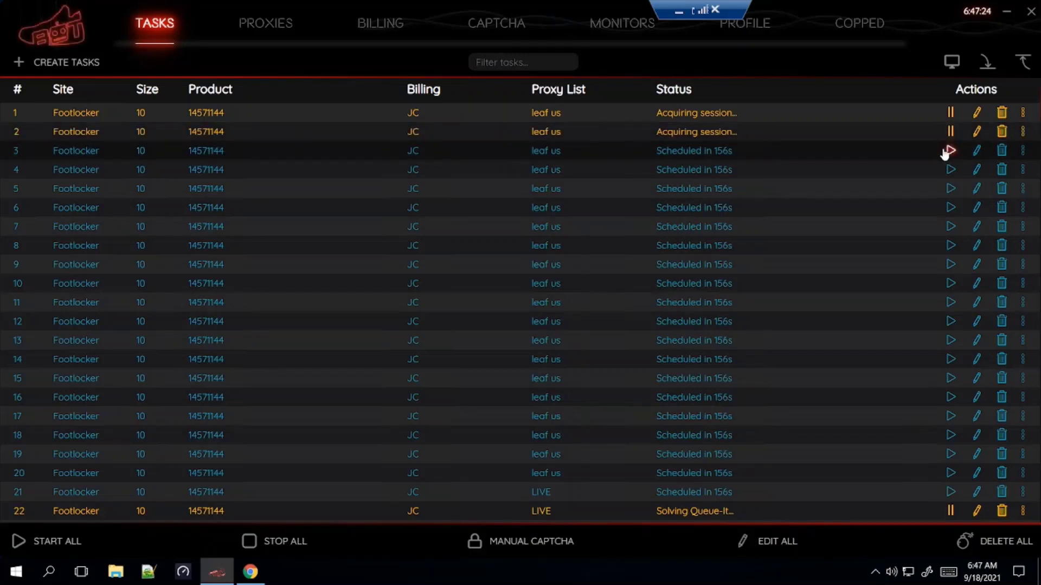
pyautogui.click(946, 152)
pyautogui.scroll(-4, 697, 208)
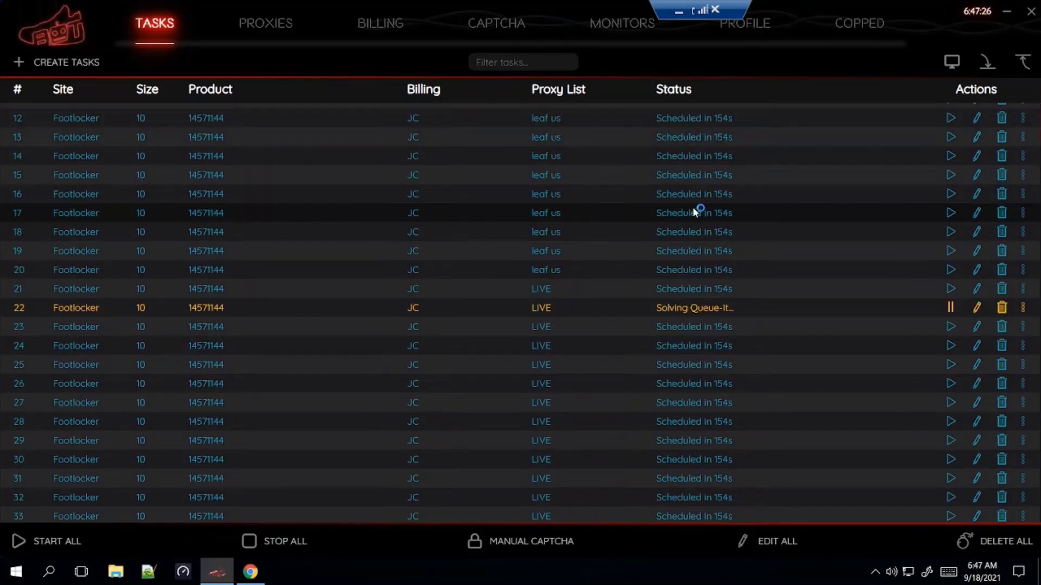
pyautogui.scroll(2, 830, 206)
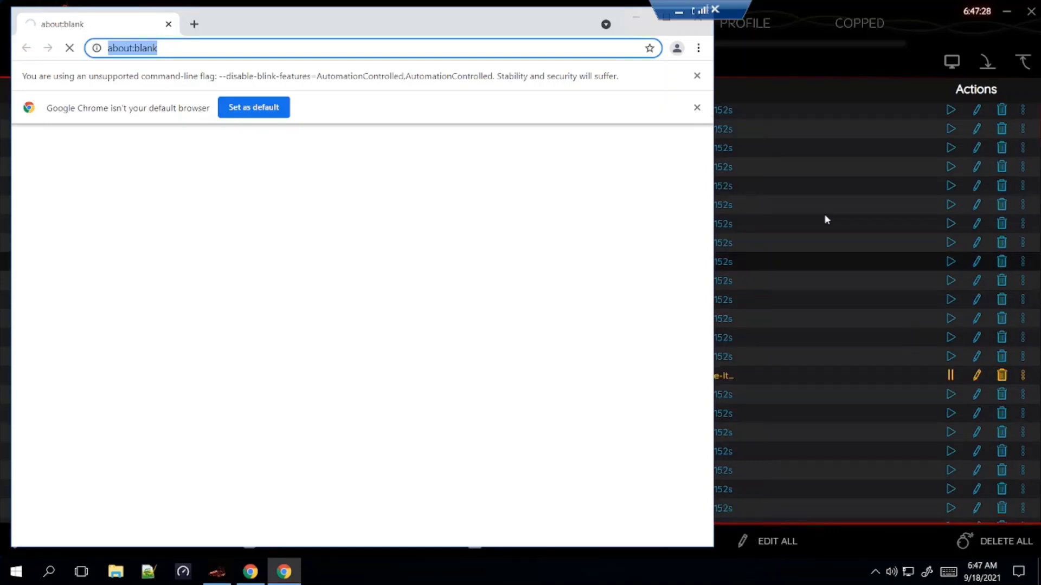
pyautogui.scroll(3, 822, 217)
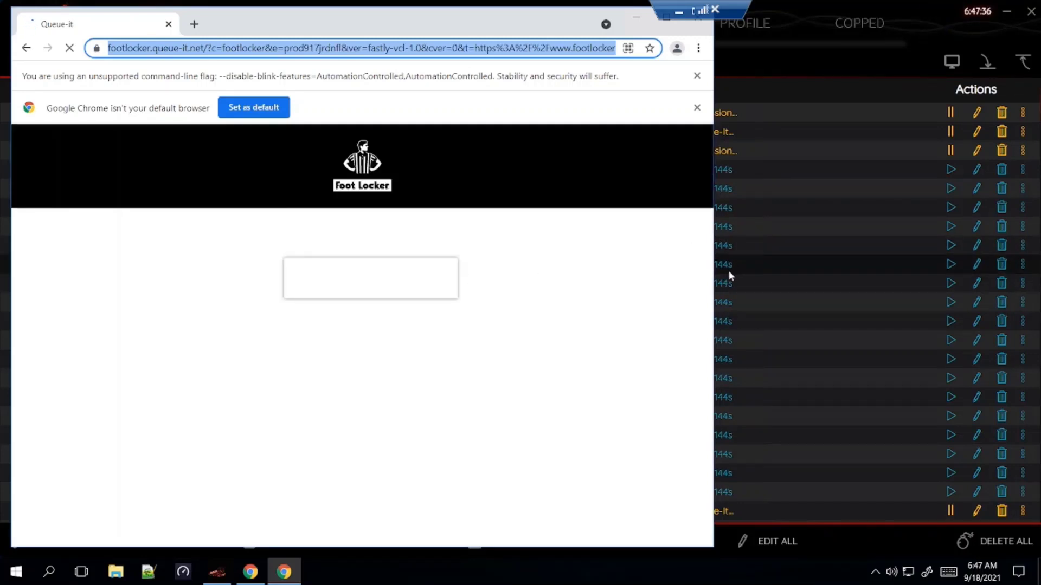
pyautogui.moveTo(727, 270)
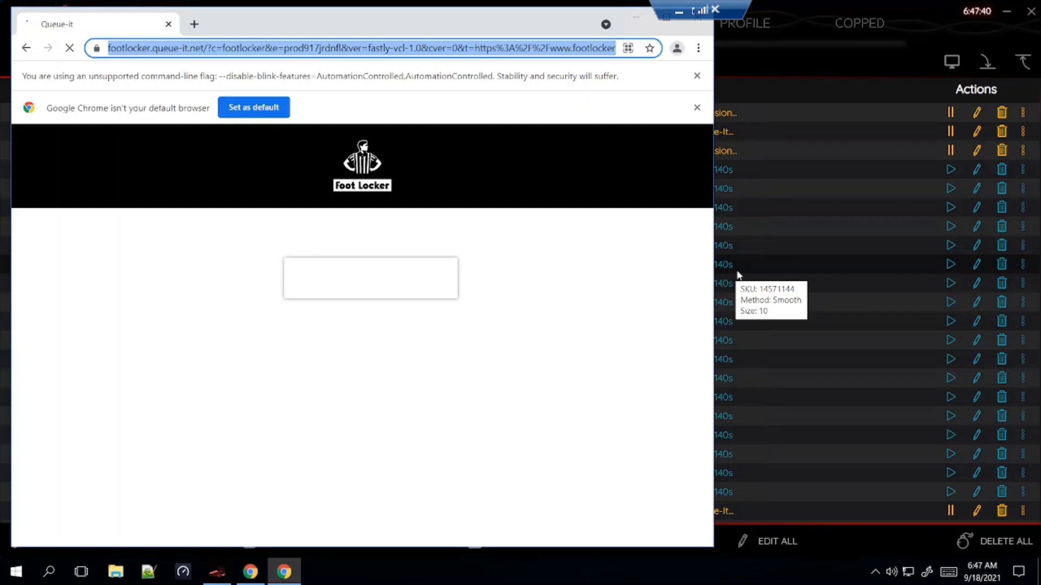
pyautogui.scroll(-4, 837, 275)
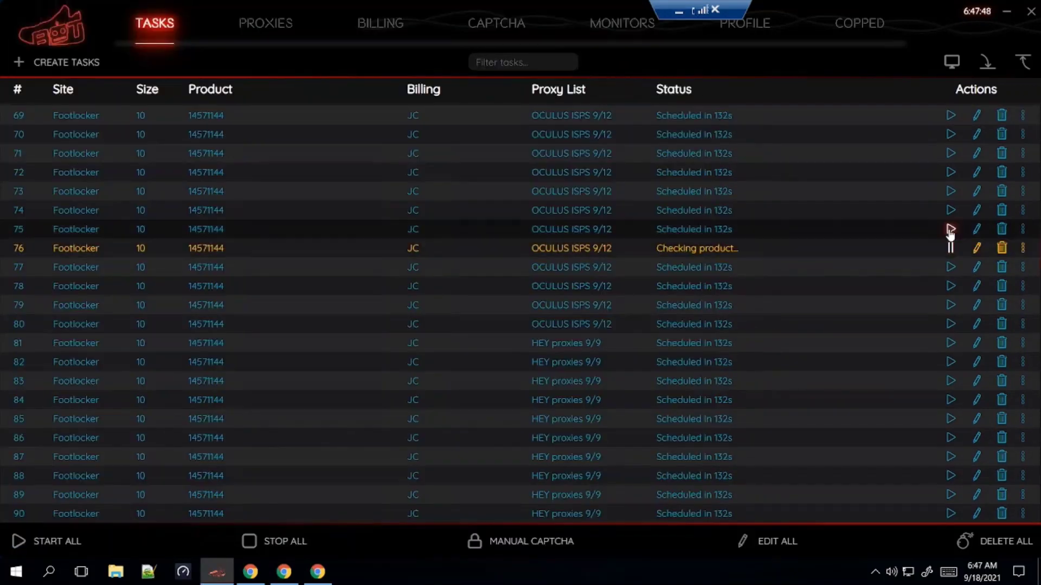
pyautogui.click(950, 230)
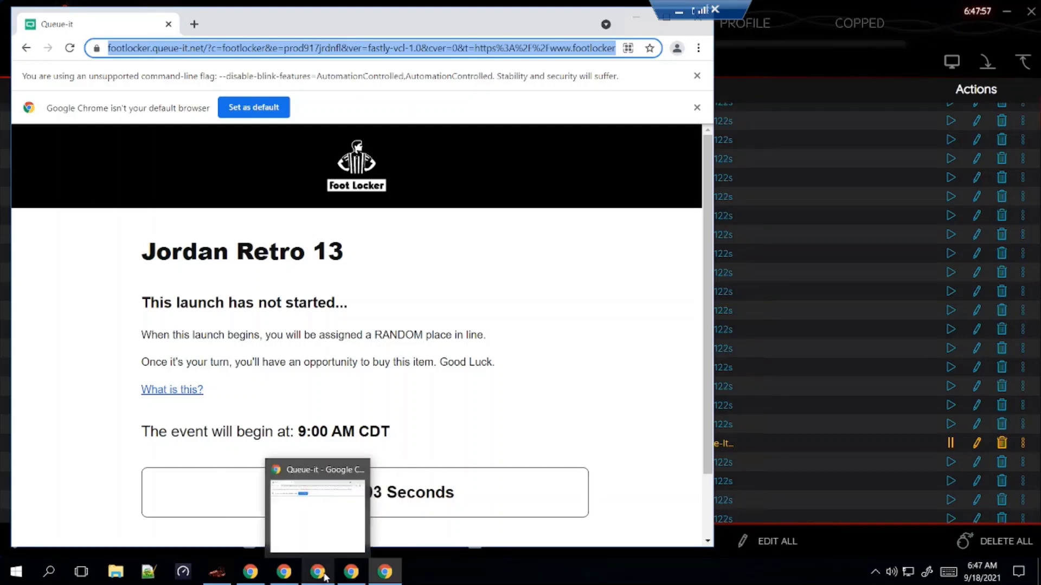
# Check two Queue-it waiting windows, then start DTLR task 201.
pyautogui.click(347, 573)
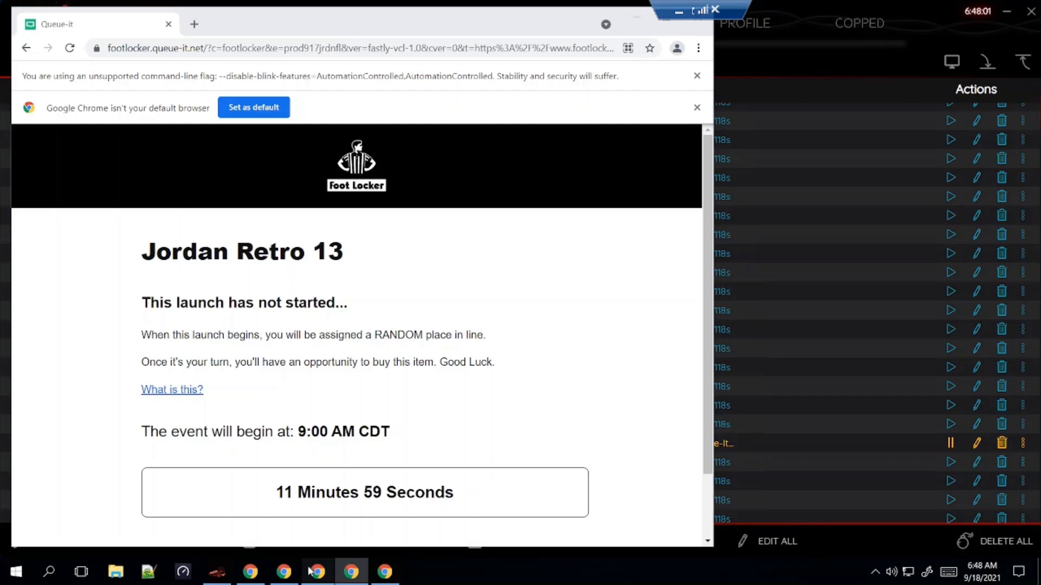
pyautogui.click(287, 575)
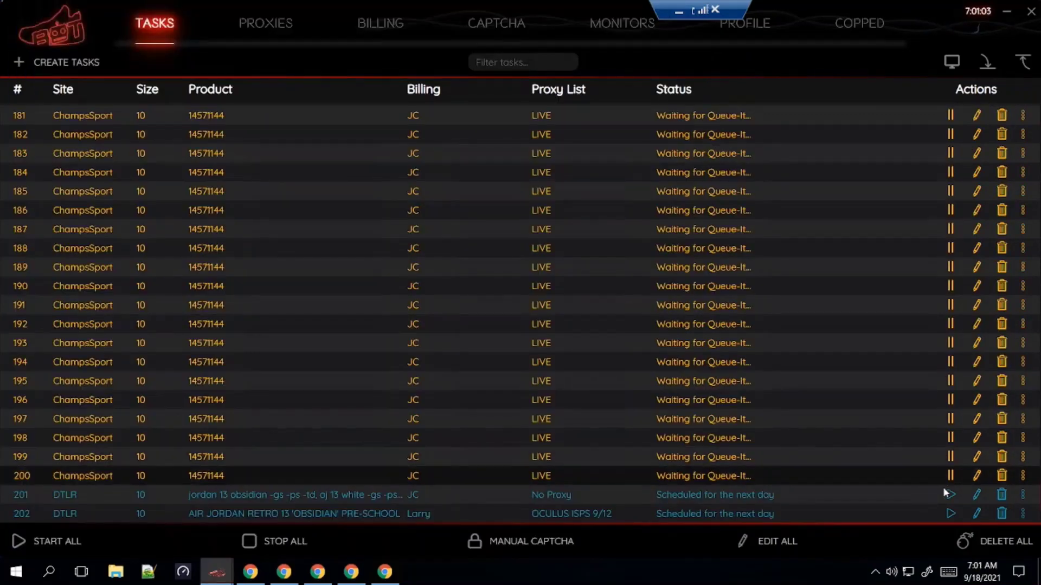
pyautogui.click(949, 493)
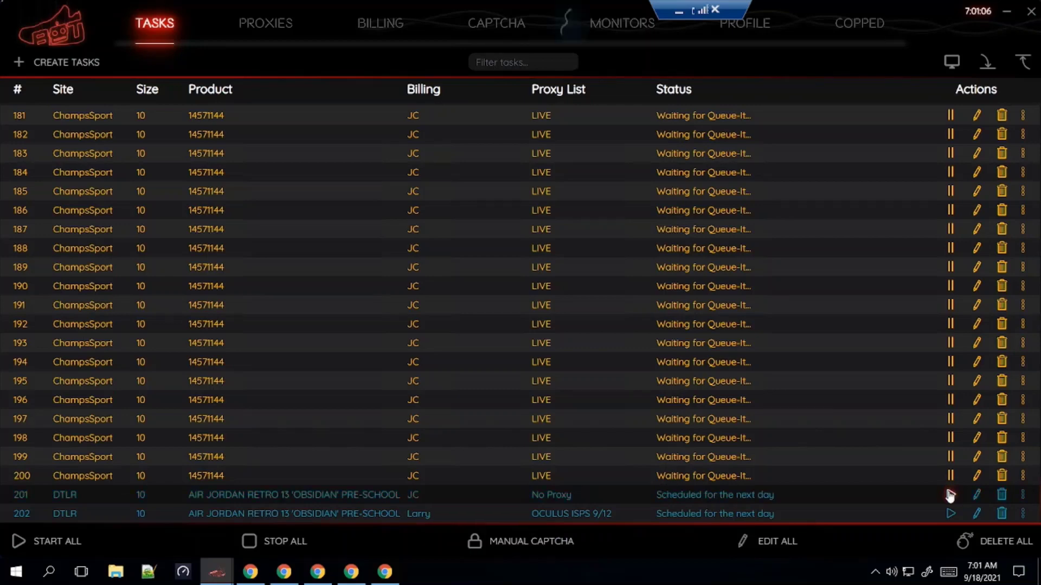
# Stop DTLR task 201 and review its Edit Task settings without changing them.
pyautogui.click(949, 495)
pyautogui.click(976, 495)
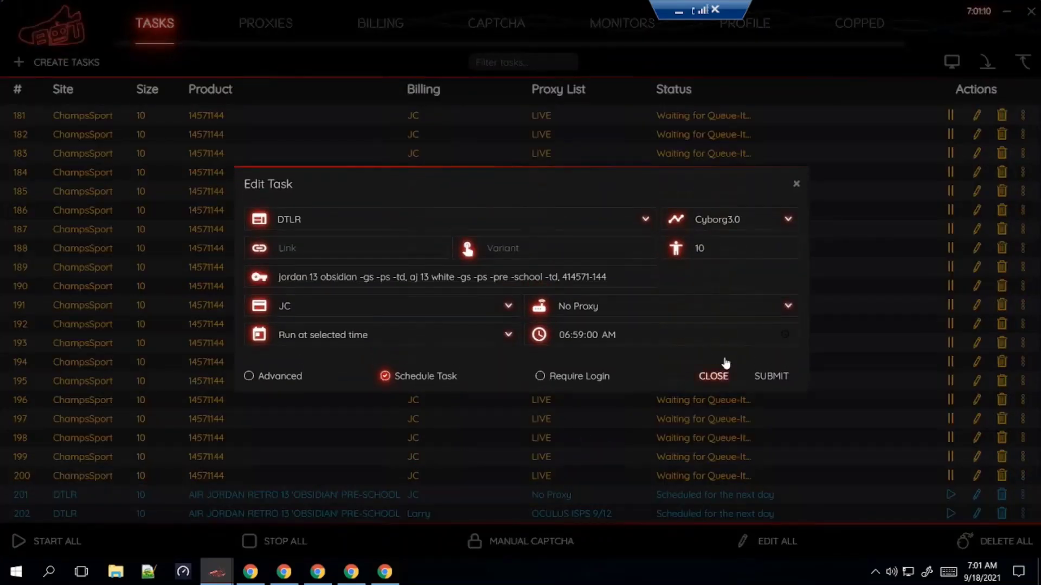
pyautogui.click(717, 368)
# Glance at the Monitors window, then recheck task 201's settings and close them unchanged.
pyautogui.click(949, 62)
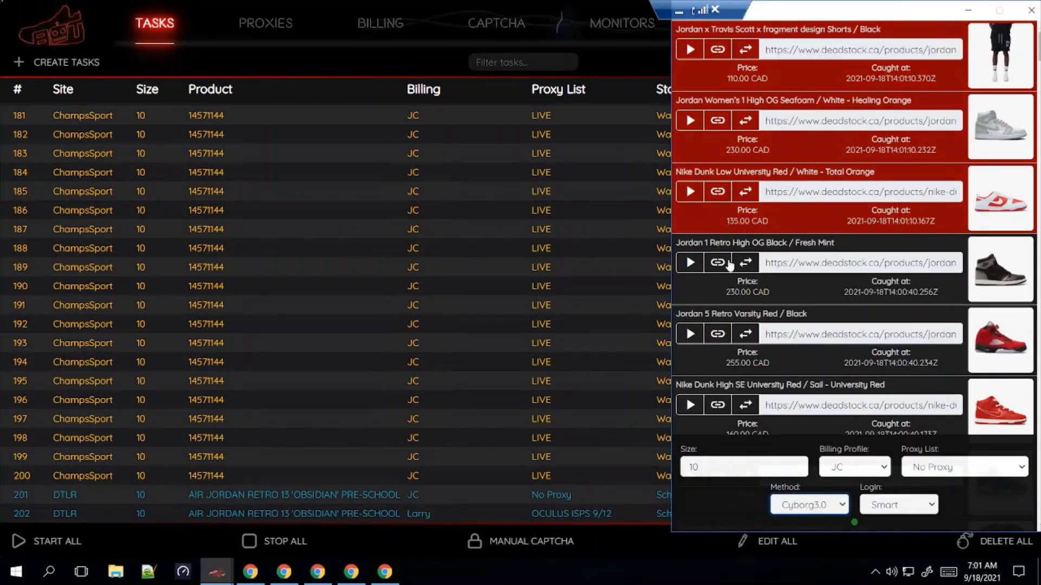
pyautogui.click(558, 331)
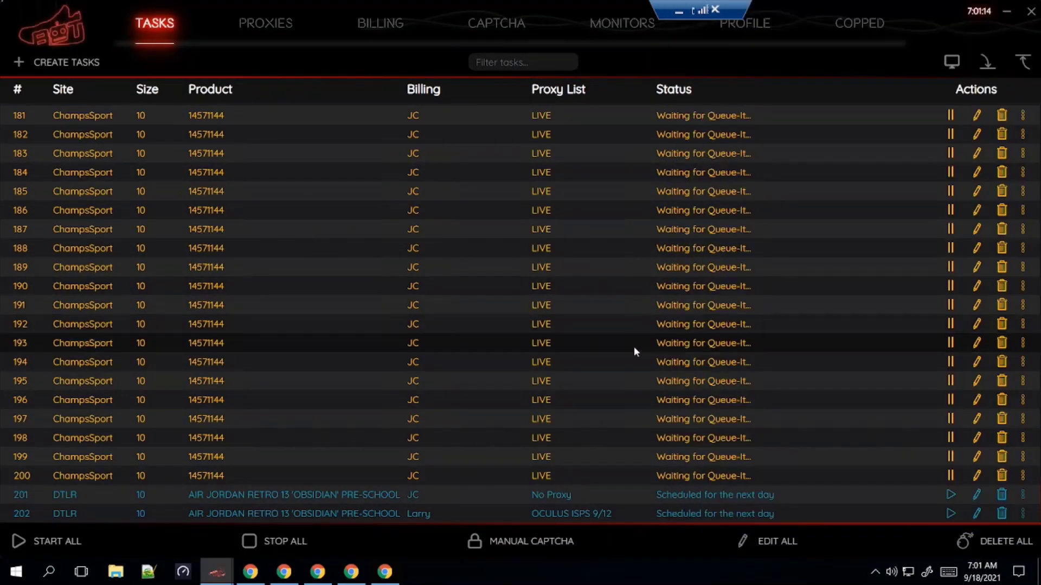
pyautogui.click(977, 495)
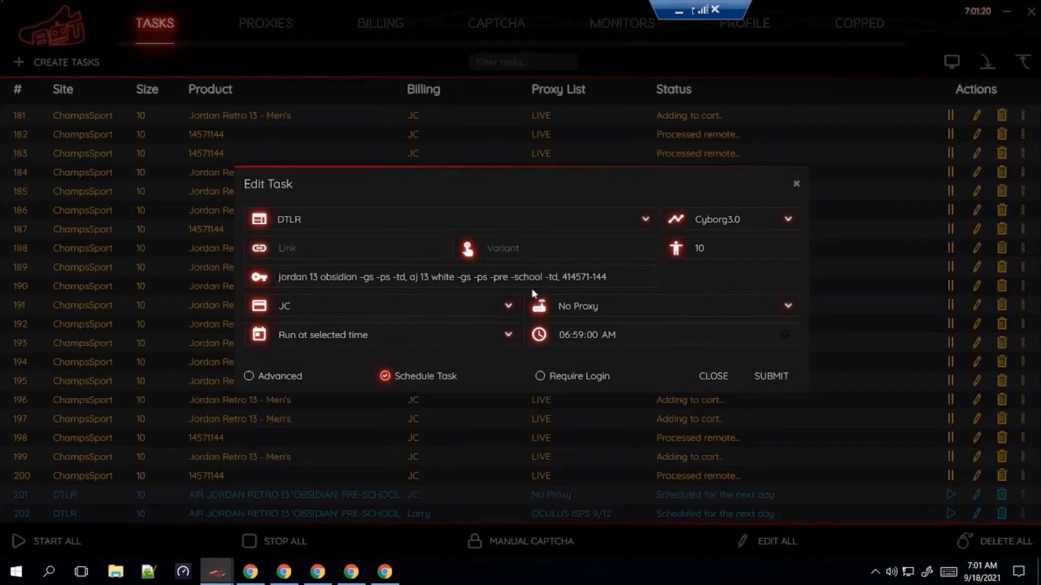
pyautogui.click(720, 380)
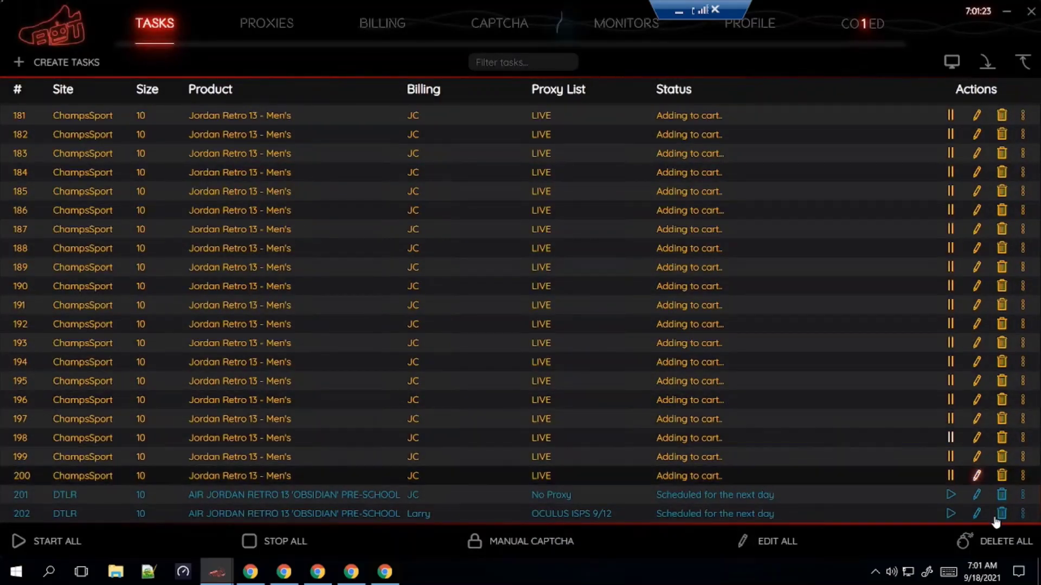
# Scroll up through the Footlocker and ChampsSport task statuses to the top and back down.
pyautogui.scroll(6, 783, 423)
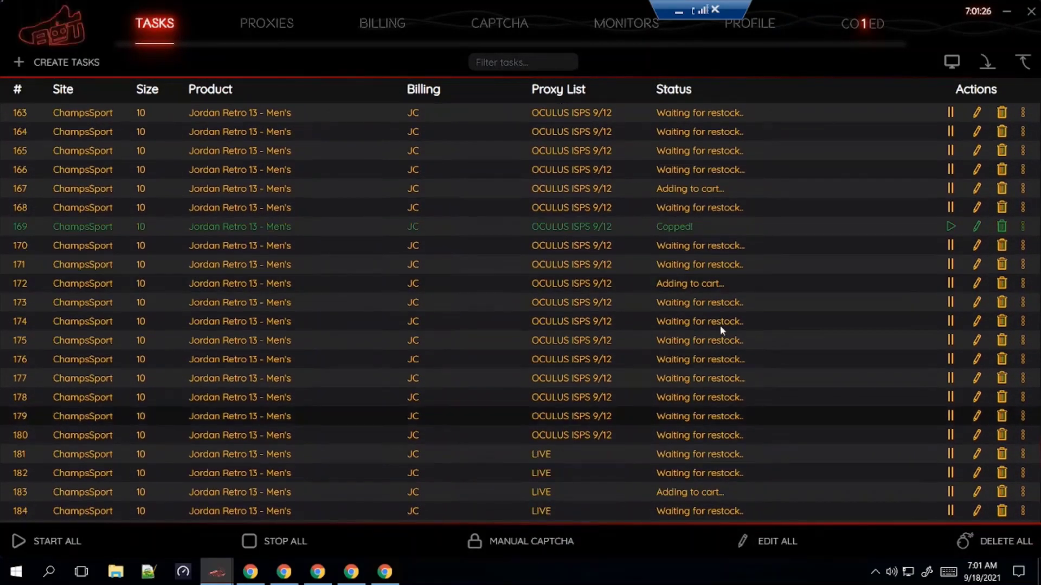
pyautogui.moveTo(695, 239)
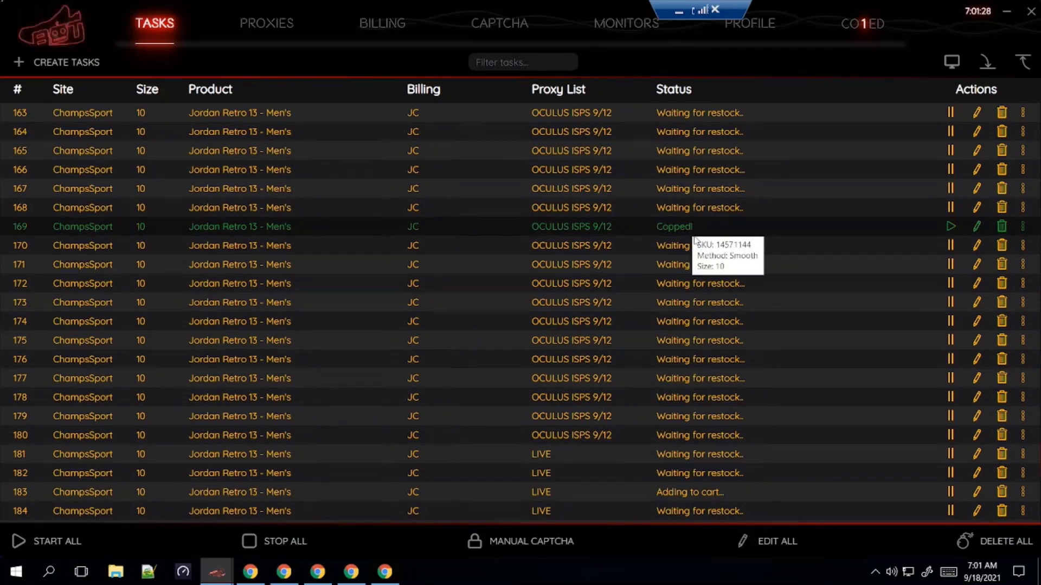
pyautogui.scroll(2, 829, 334)
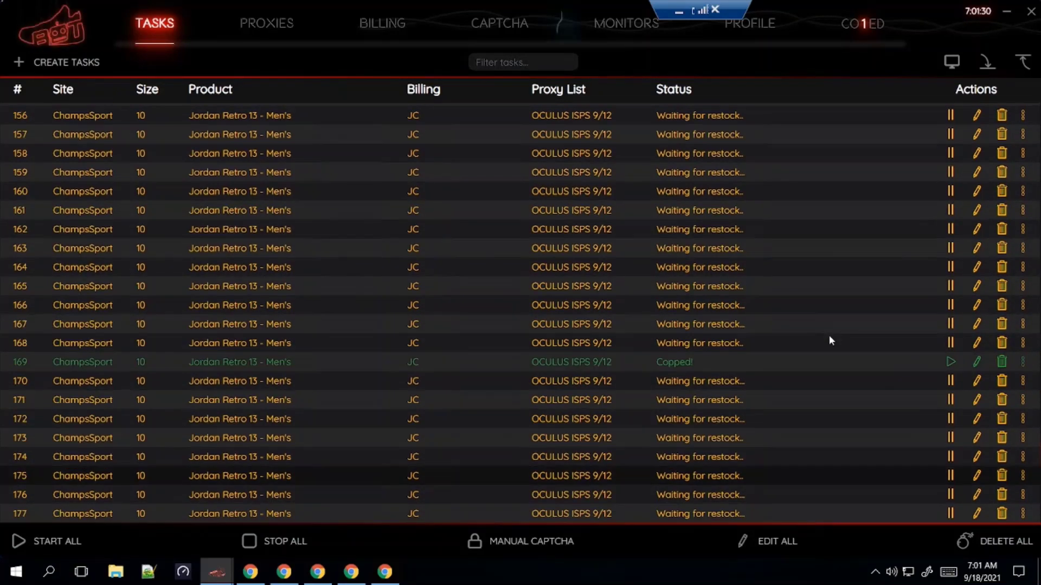
pyautogui.scroll(1, 830, 340)
pyautogui.scroll(2, 829, 340)
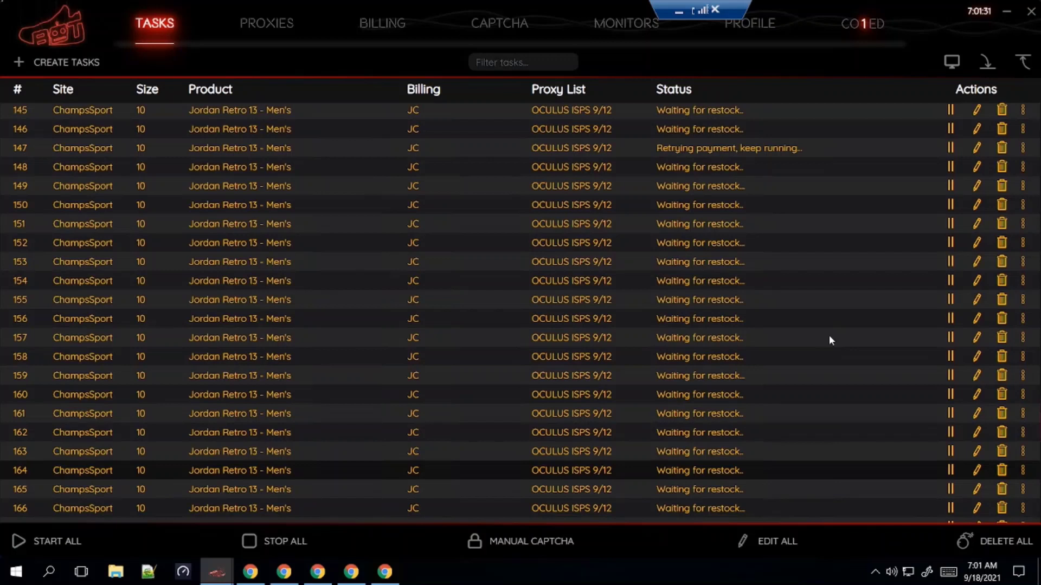
pyautogui.scroll(2, 828, 335)
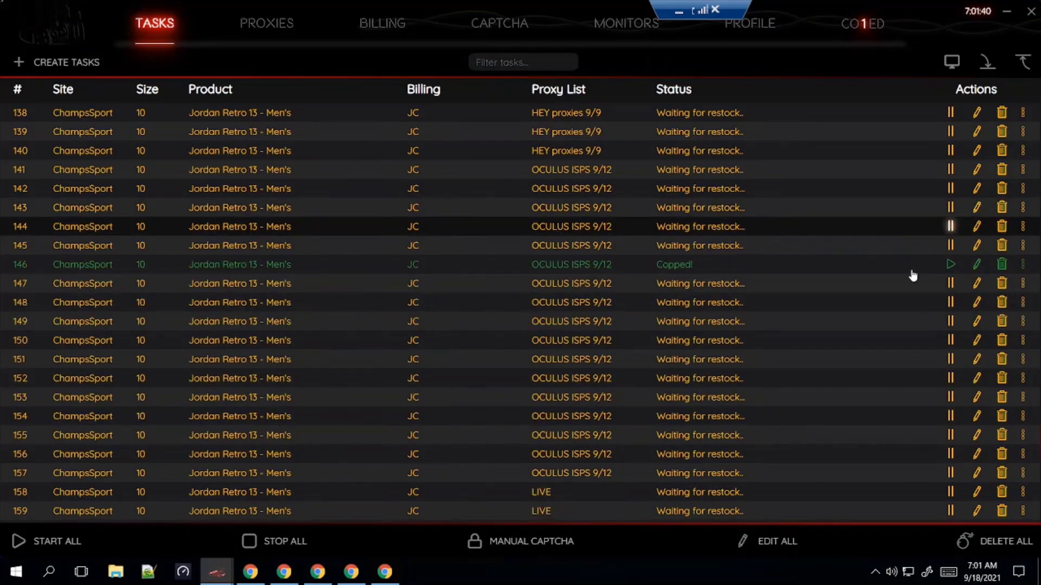
pyautogui.scroll(10, 883, 293)
pyautogui.scroll(20, 880, 287)
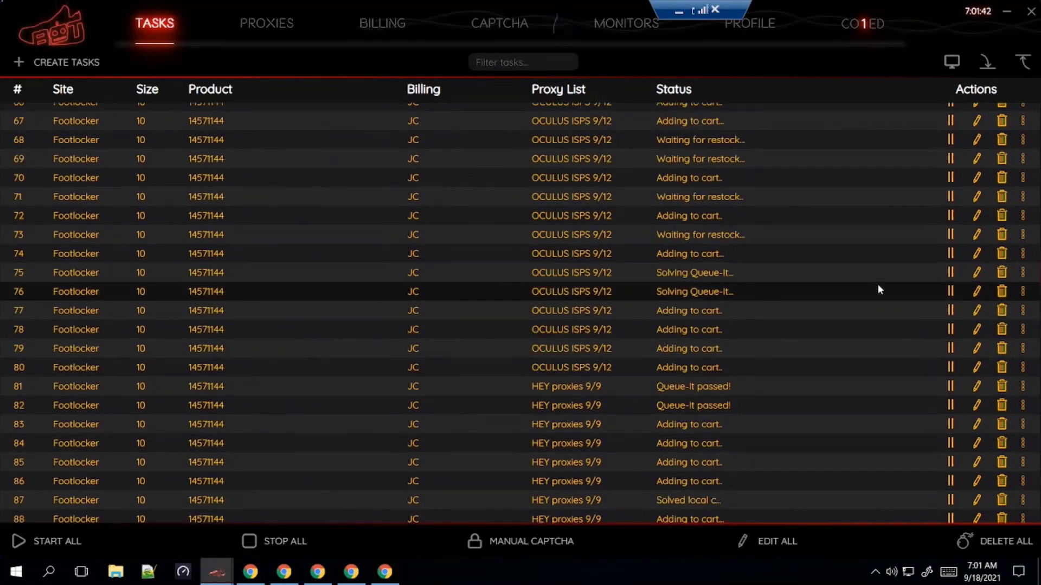
pyautogui.scroll(10, 875, 283)
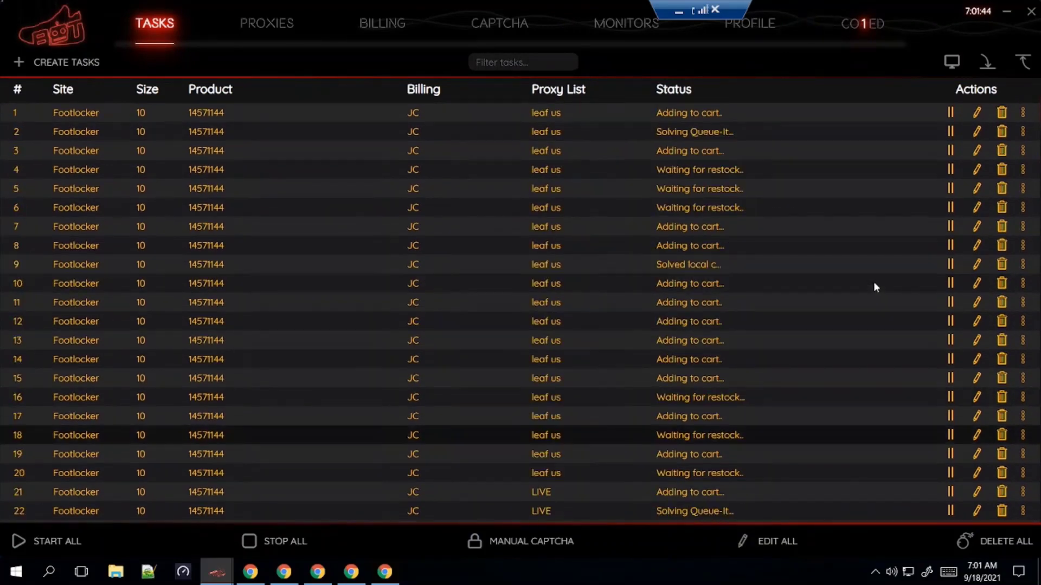
pyautogui.scroll(-10, 875, 284)
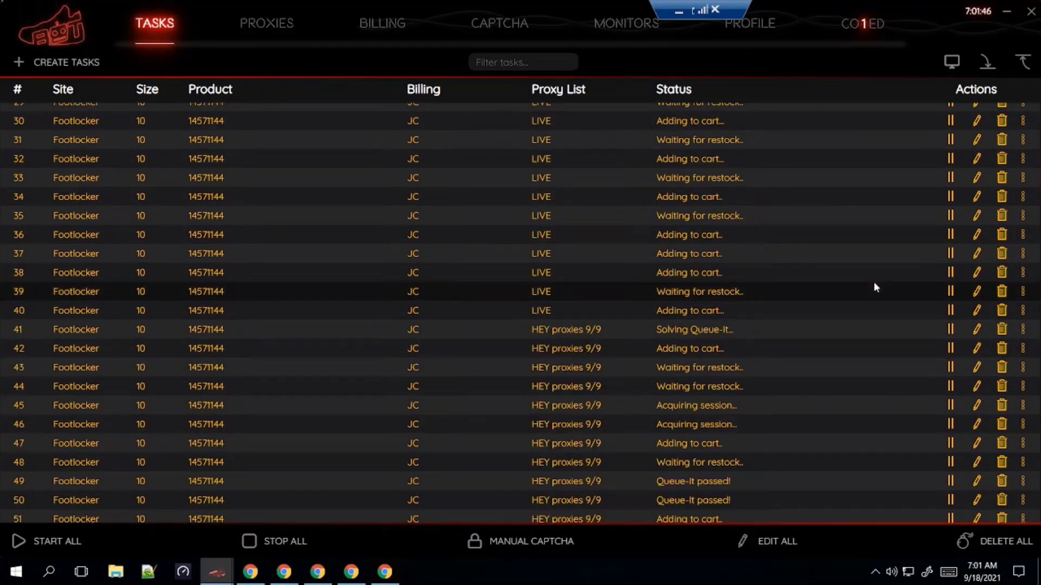
pyautogui.scroll(10, 875, 284)
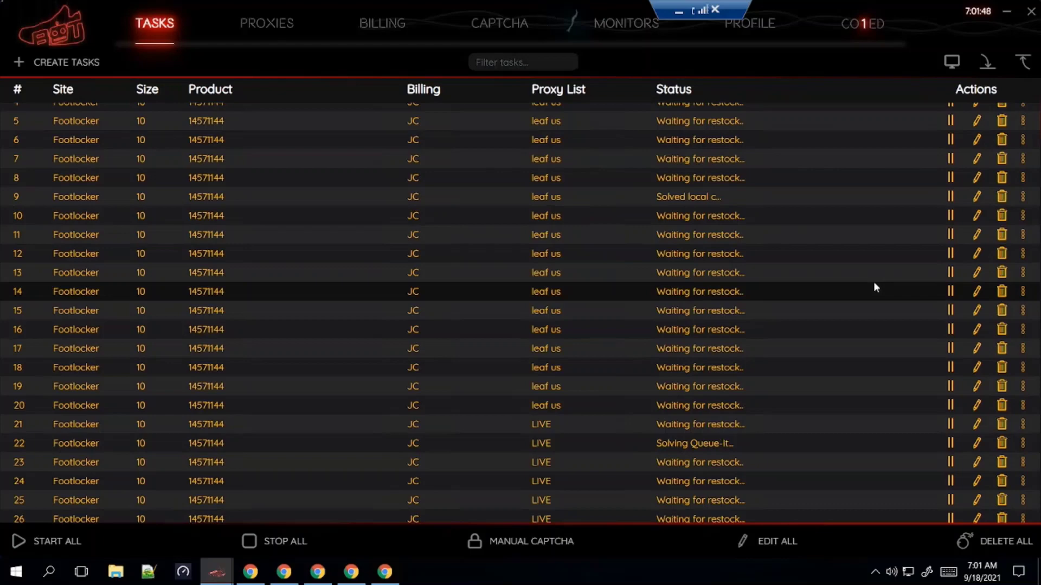
pyautogui.scroll(-11, 845, 412)
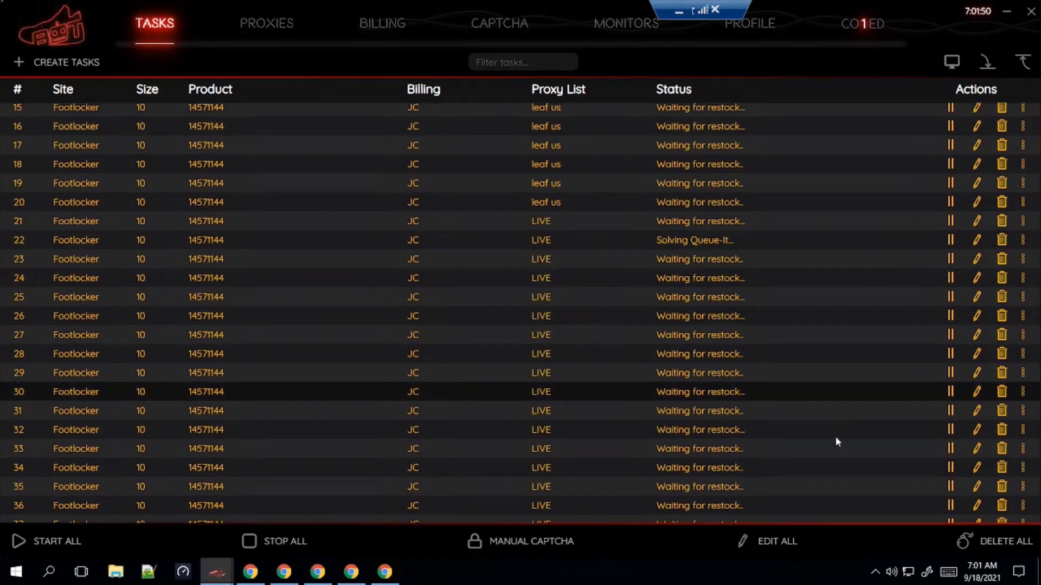
# Switch every task to the other saved billing profile with EDIT ALL > Billing Profile.
pyautogui.click(782, 542)
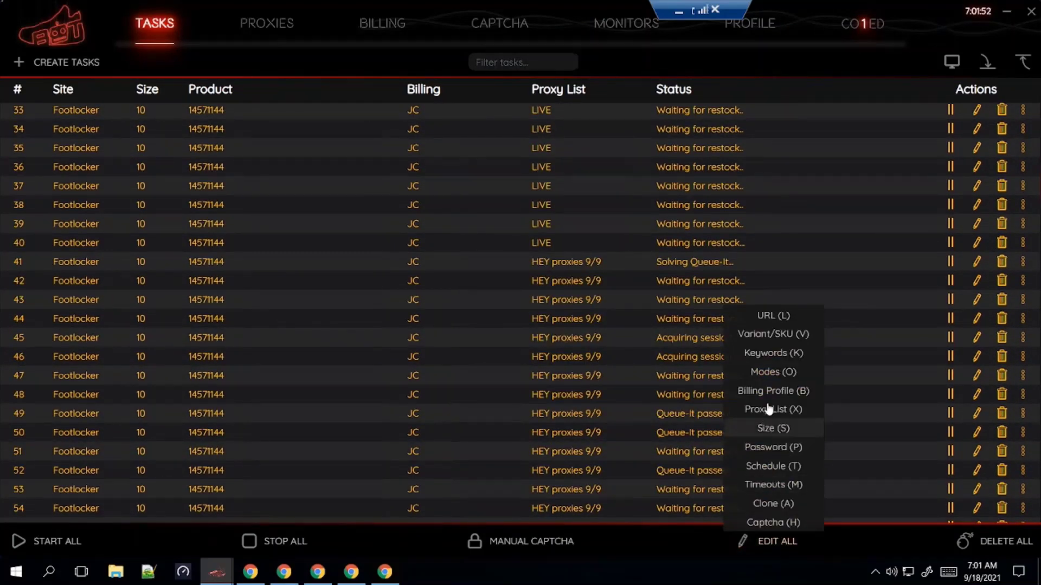
pyautogui.click(738, 391)
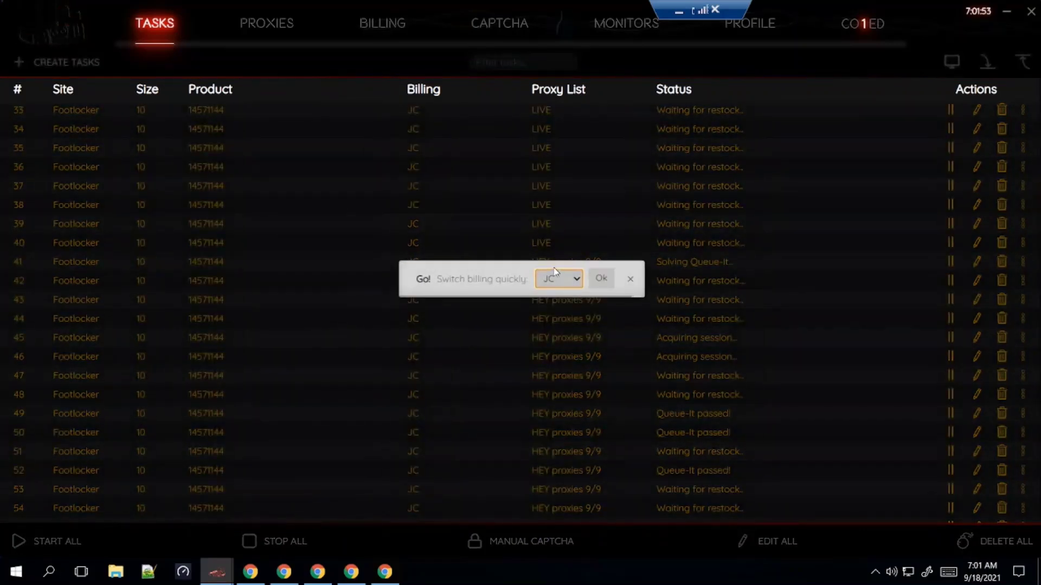
pyautogui.click(556, 278)
pyautogui.click(558, 321)
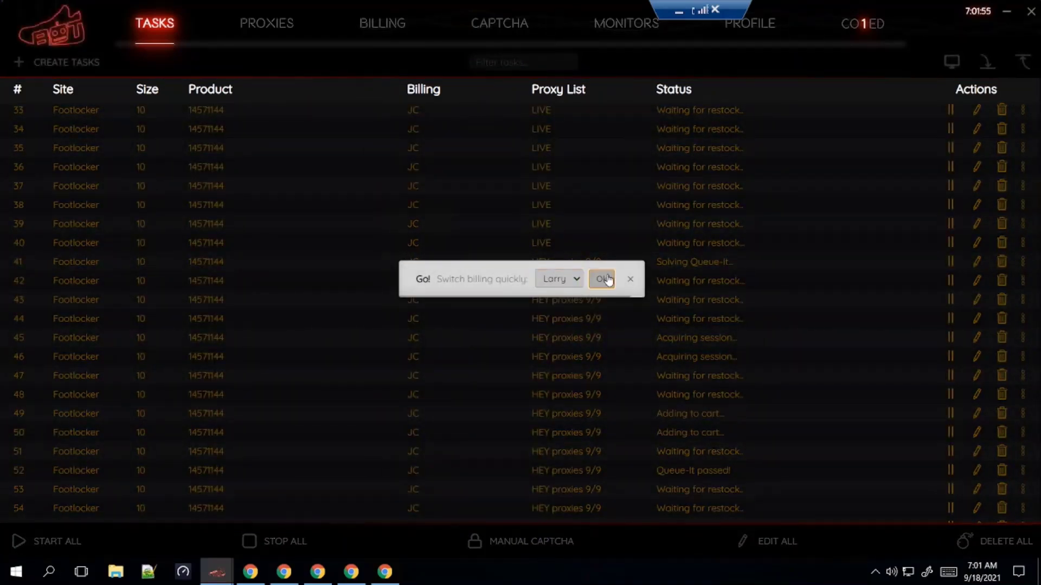
pyautogui.click(602, 279)
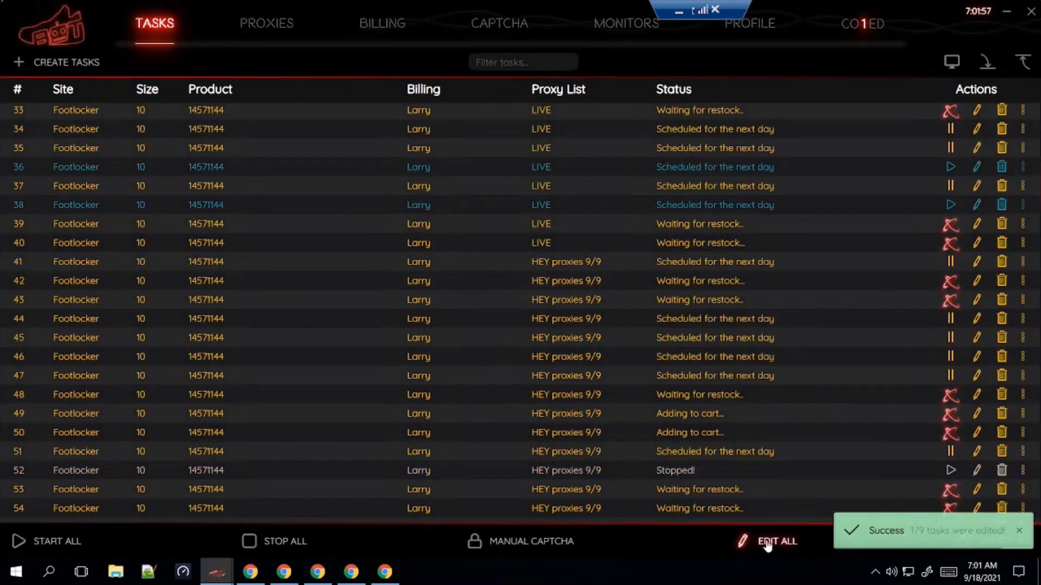
# Enter sizes '9.5,10,10.5,11' for all tasks via EDIT ALL > Size.
pyautogui.click(766, 543)
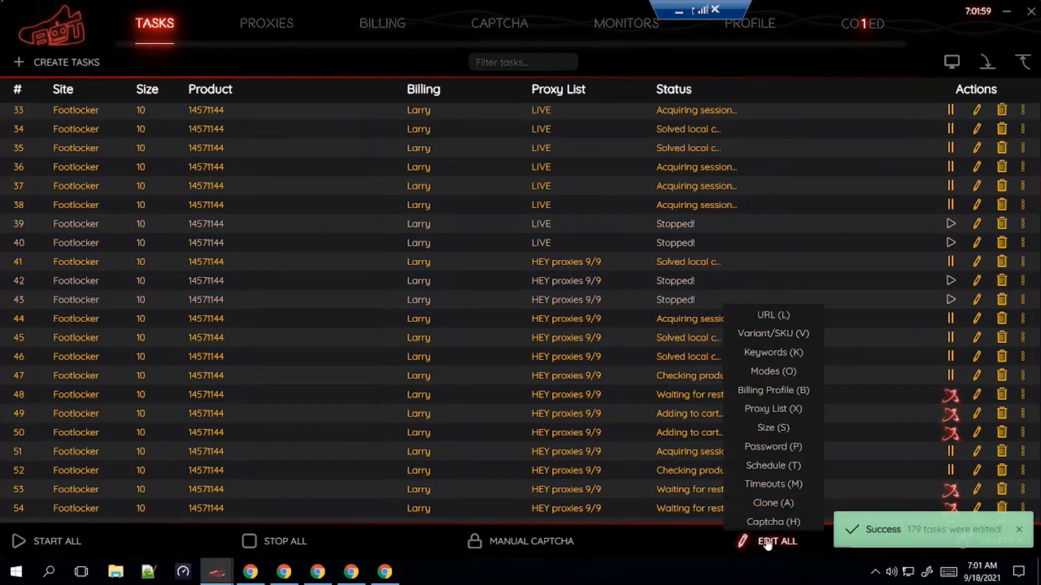
pyautogui.click(761, 424)
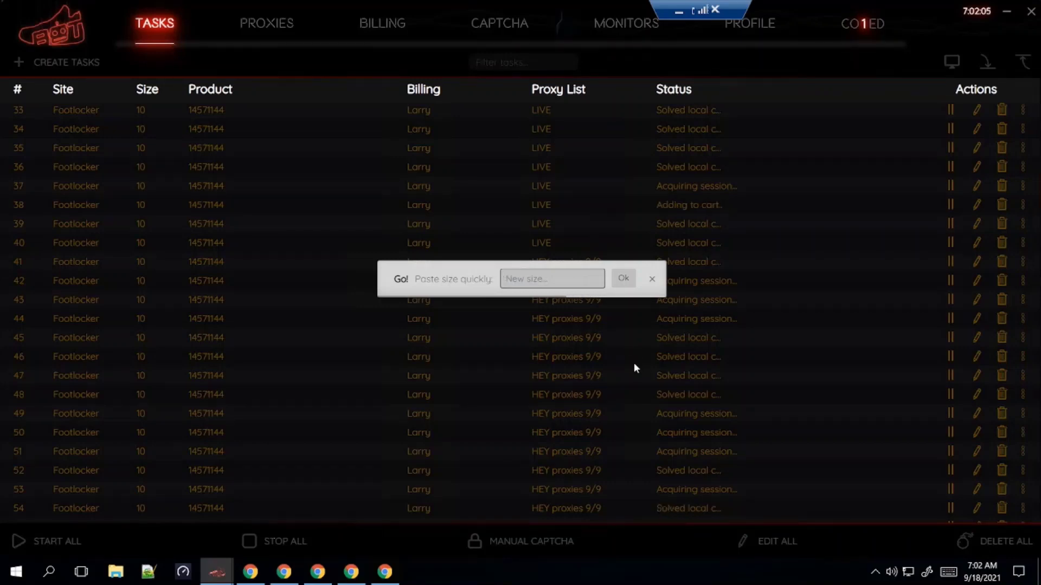
pyautogui.write('9.5,1')
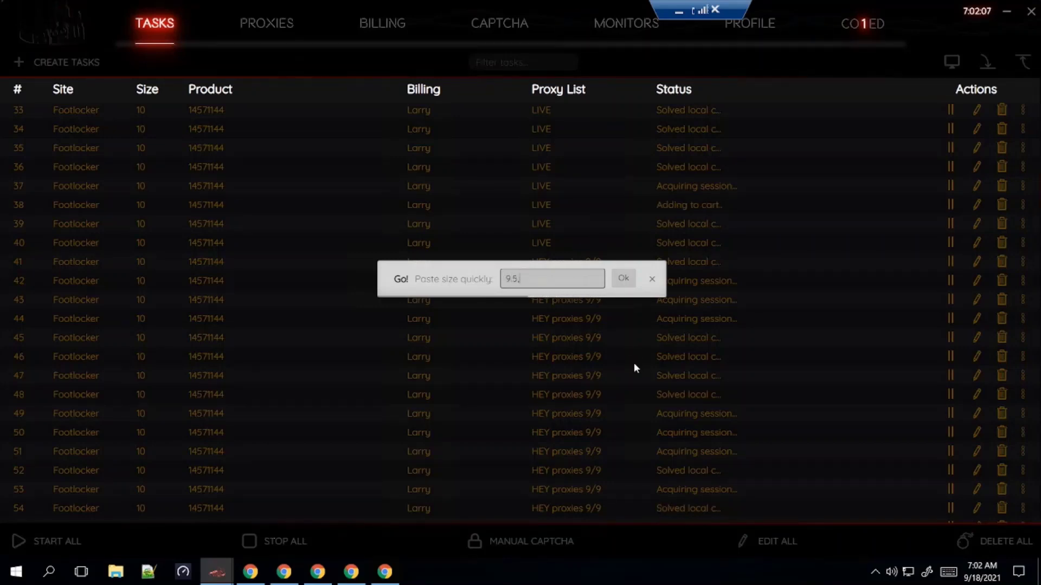
pyautogui.write('0,1')
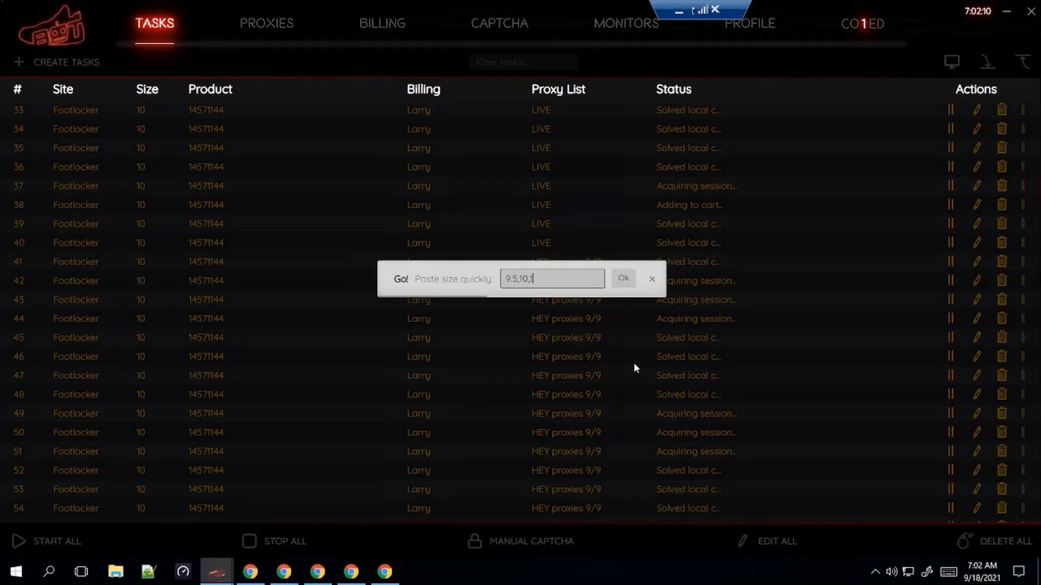
pyautogui.write('0.5,11')
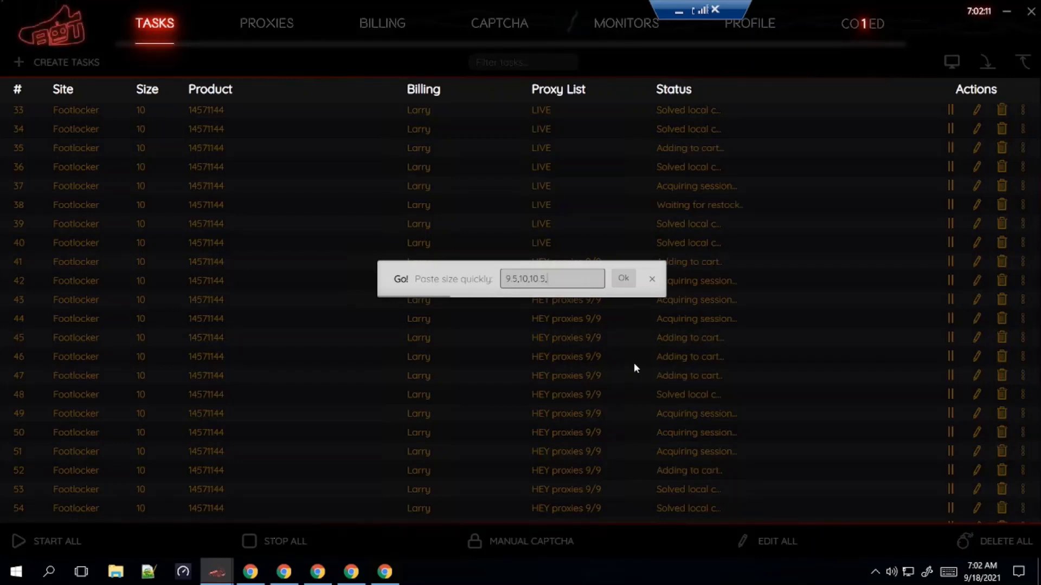